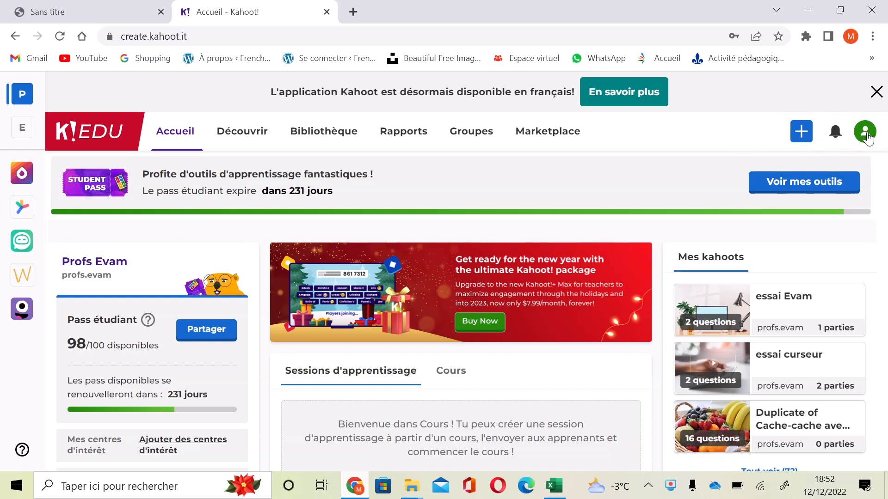
Create a new blank kahoot
left_click(863, 137)
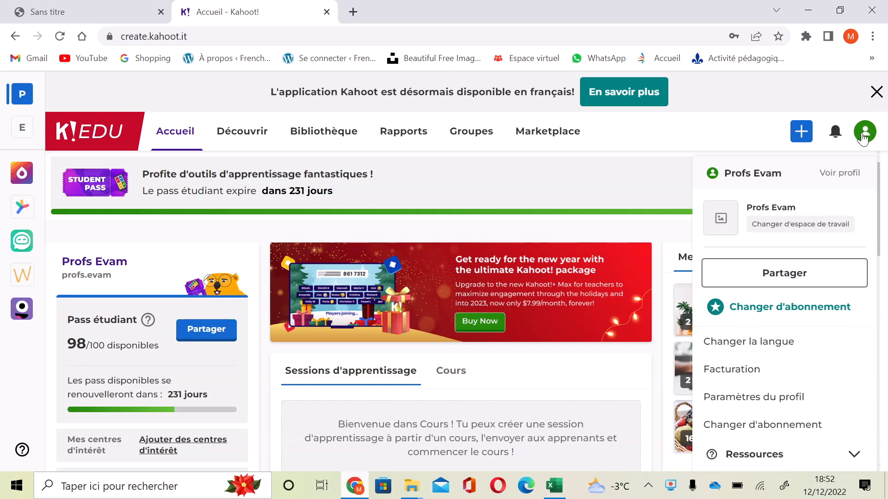
left_click(862, 137)
left_click(805, 134)
left_click(676, 186)
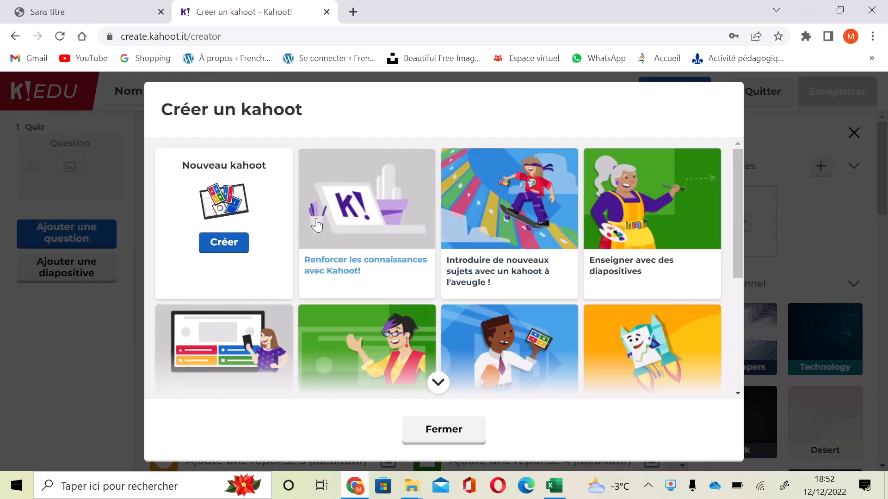
left_click(225, 241)
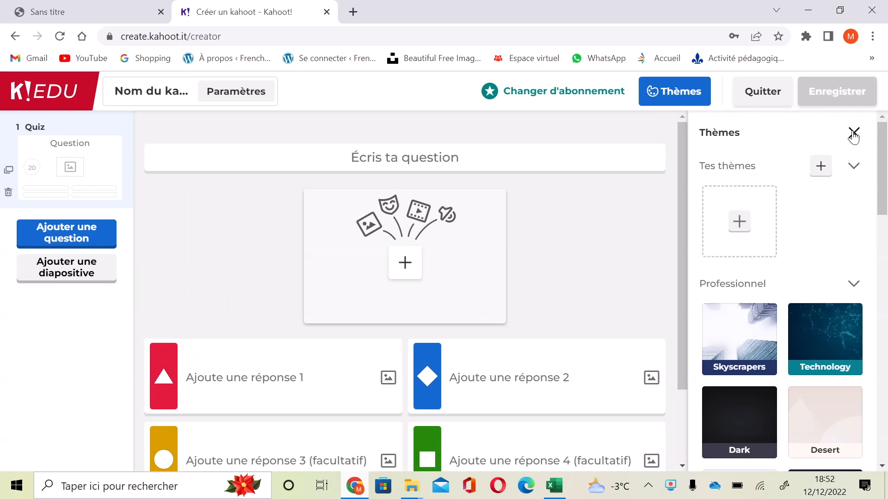
Try the Skyscrapers theme, apply the Technology theme to the kahoot instead, and close the theme selection
left_click(739, 322)
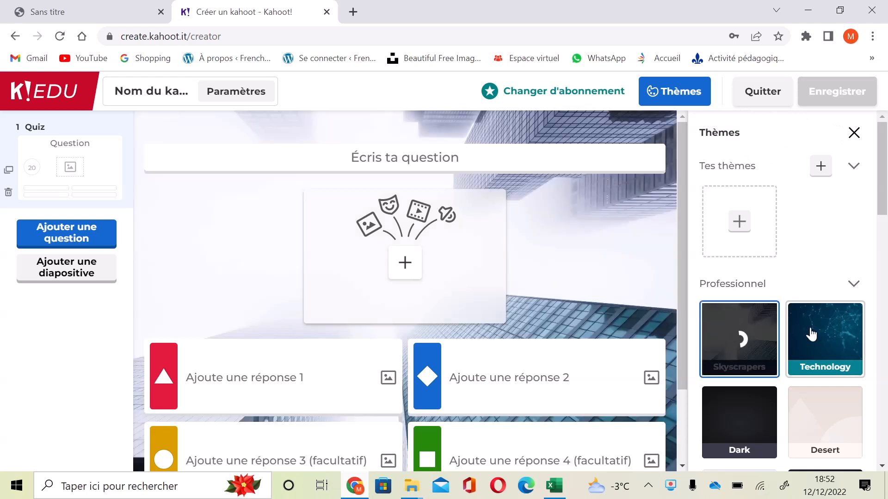
left_click(812, 334)
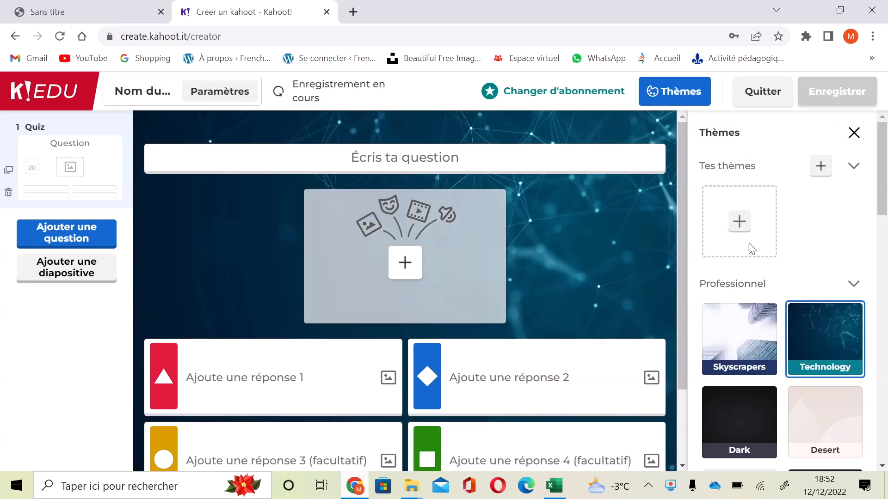
left_click(854, 138)
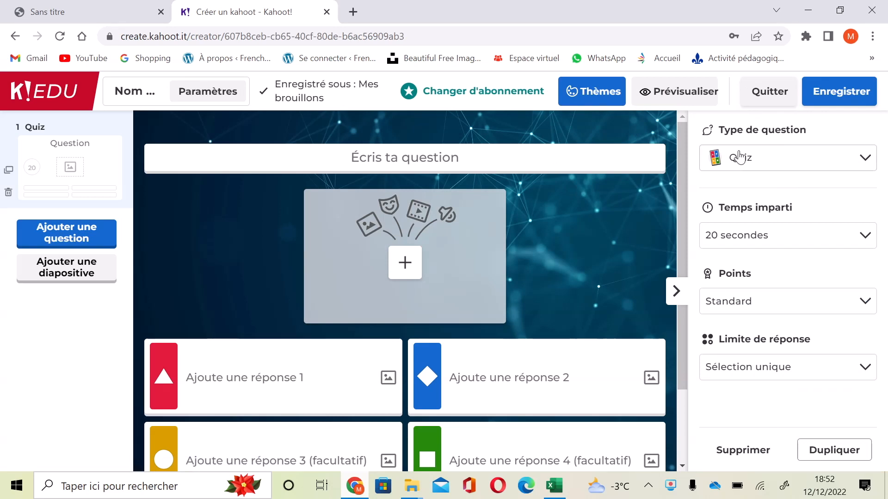
Try the Vrai ou faux and Puzzle question types and return the question to Quiz
left_click(827, 159)
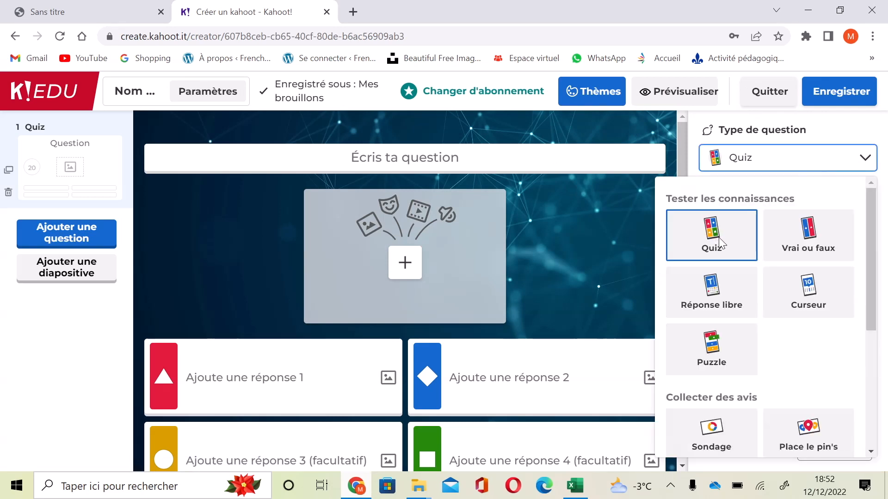
left_click(782, 238)
left_click(823, 166)
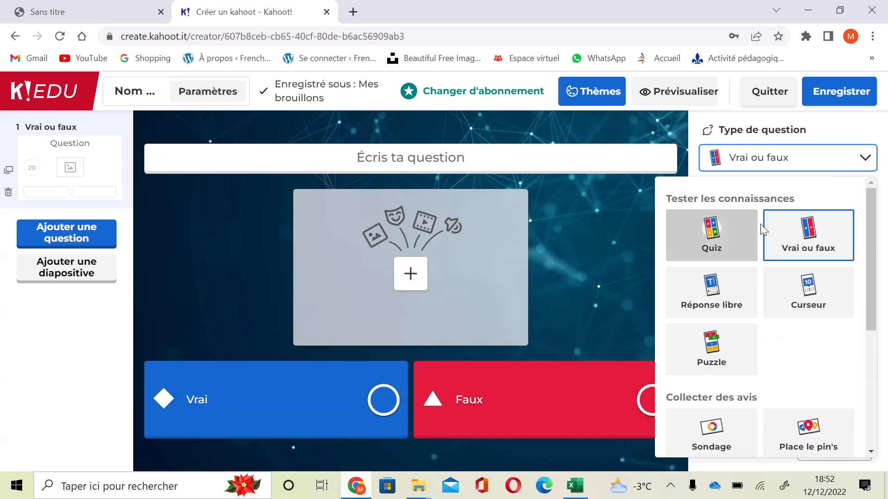
left_click(731, 333)
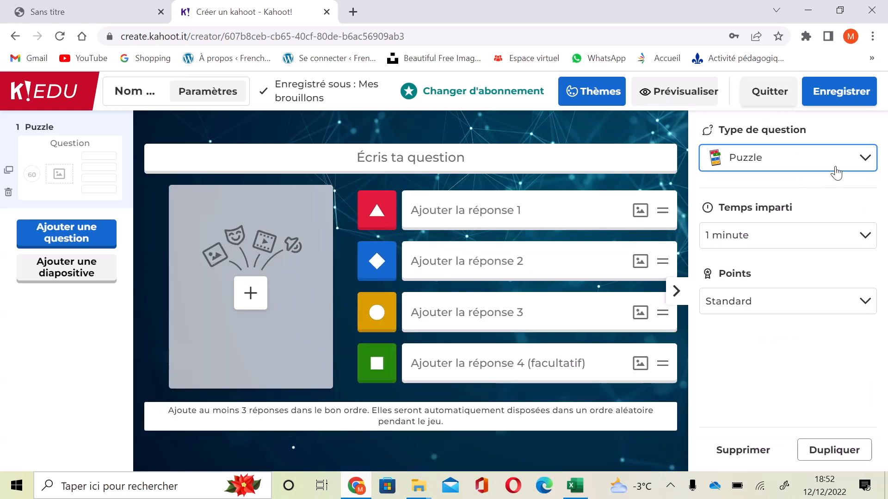
left_click(833, 171)
left_click(727, 248)
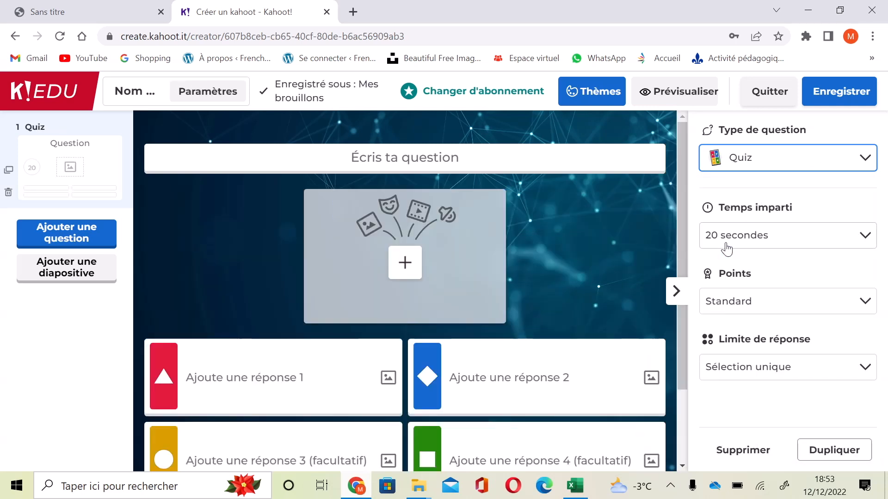
left_click(774, 168)
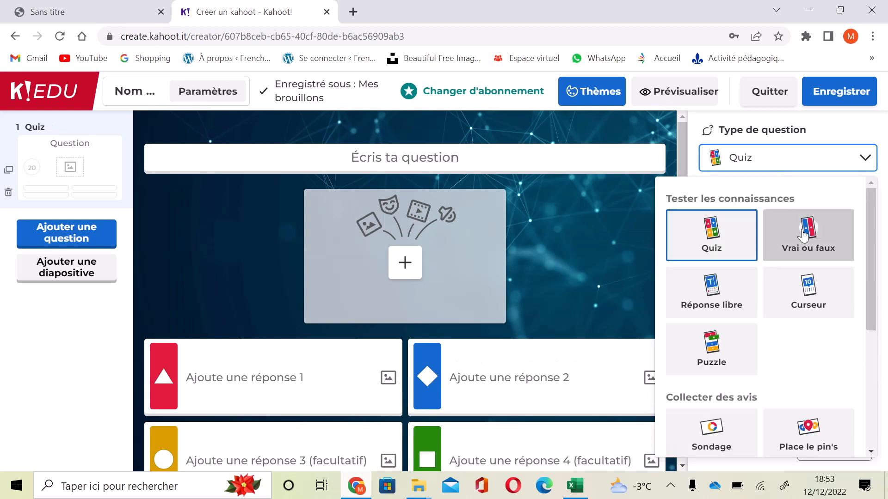
left_click(859, 163)
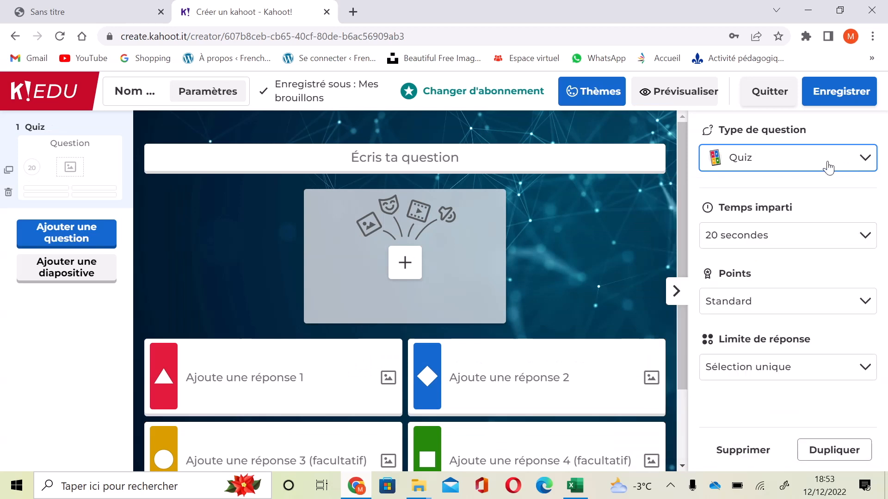
left_click_drag(679, 220, 678, 213)
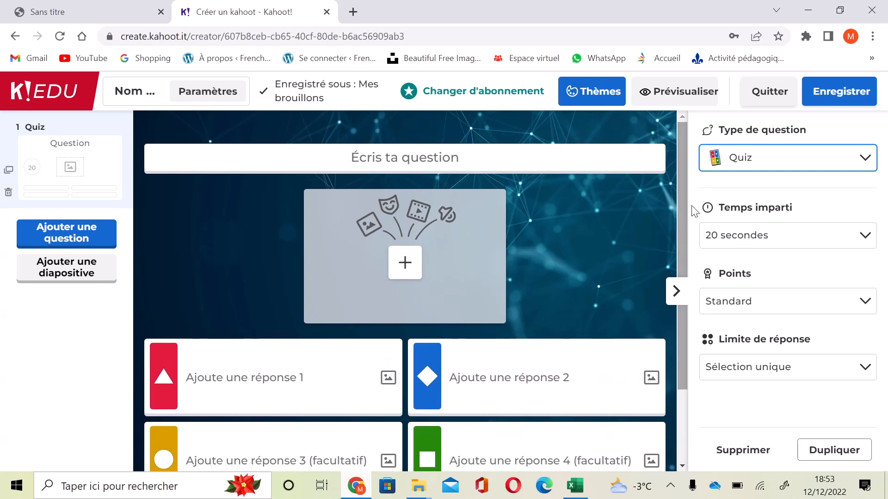
left_click(777, 165)
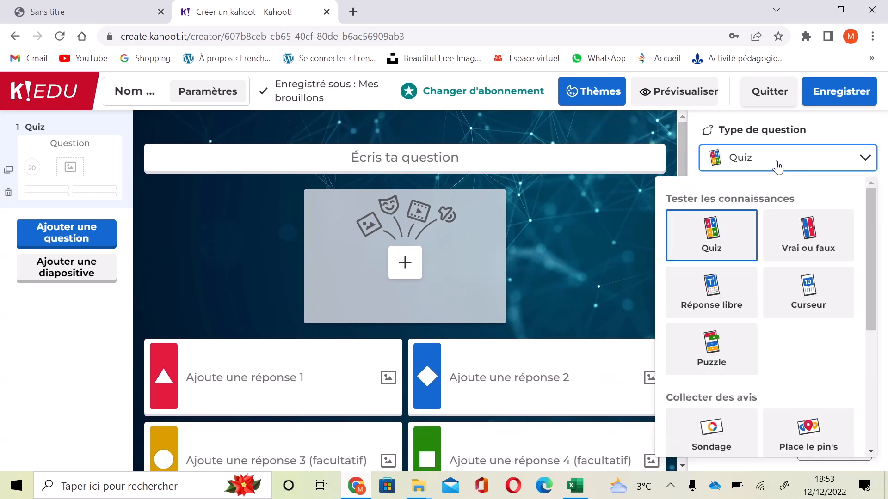
left_click(777, 166)
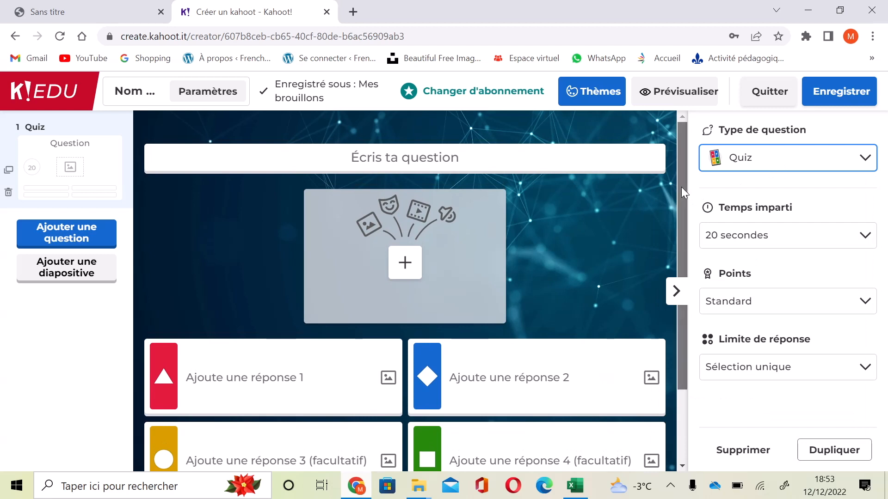
Extend the quiz question to six answer options and enter "Qu'est-ce que c'est ?" as the question text
scroll(681, 187, "down", 2)
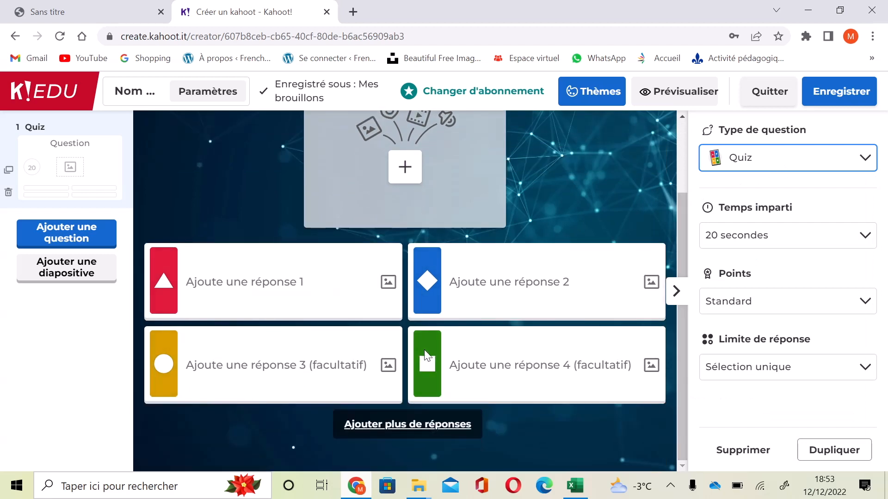
left_click(426, 430)
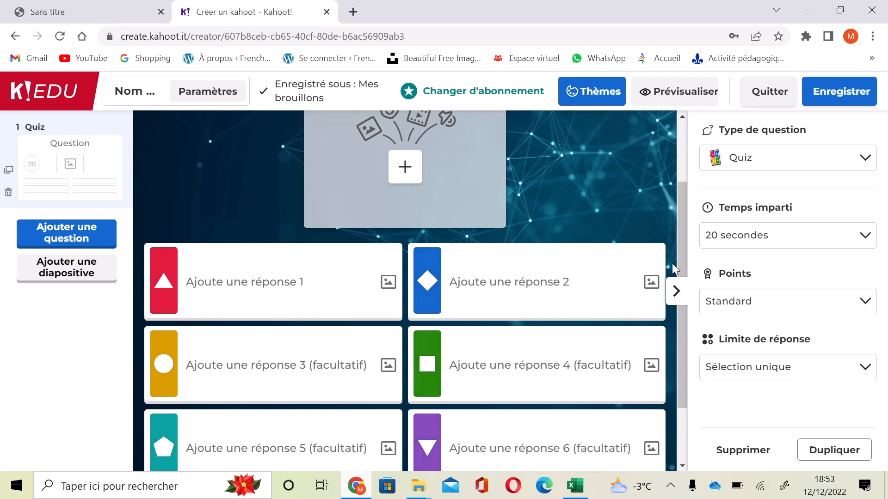
left_click_drag(680, 258, 681, 207)
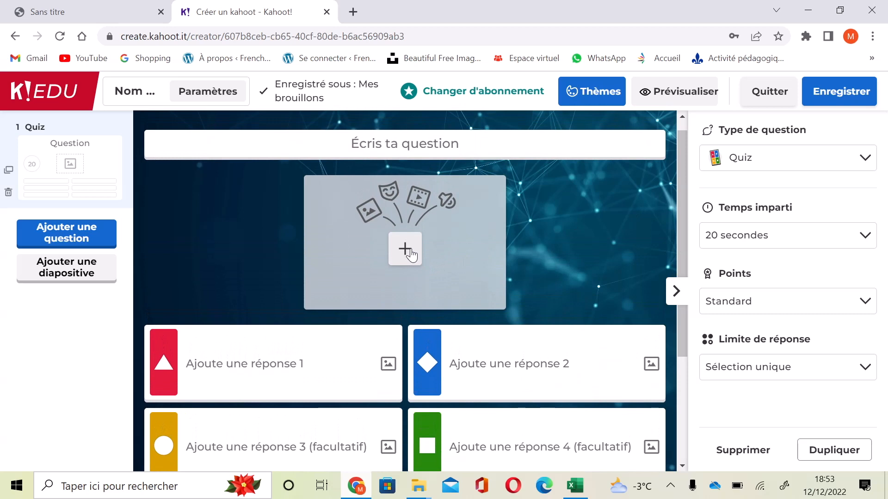
left_click(422, 146)
type("Q")
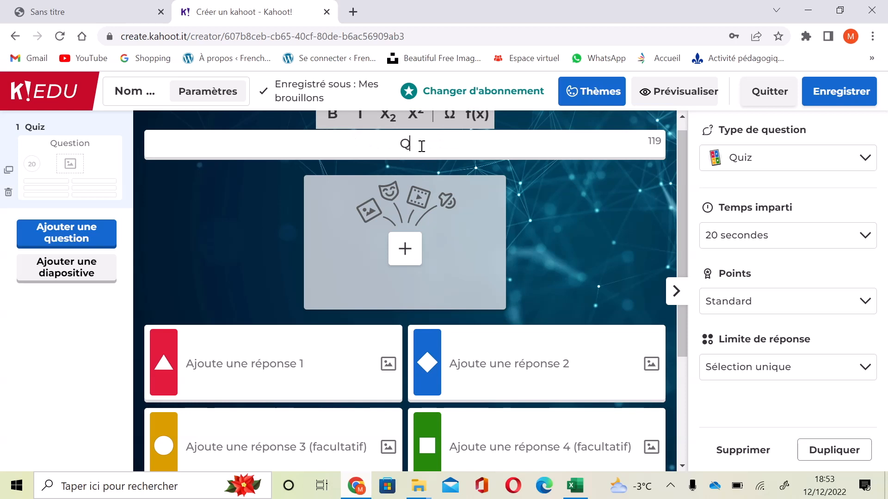
type("u'est-ce que c'est")
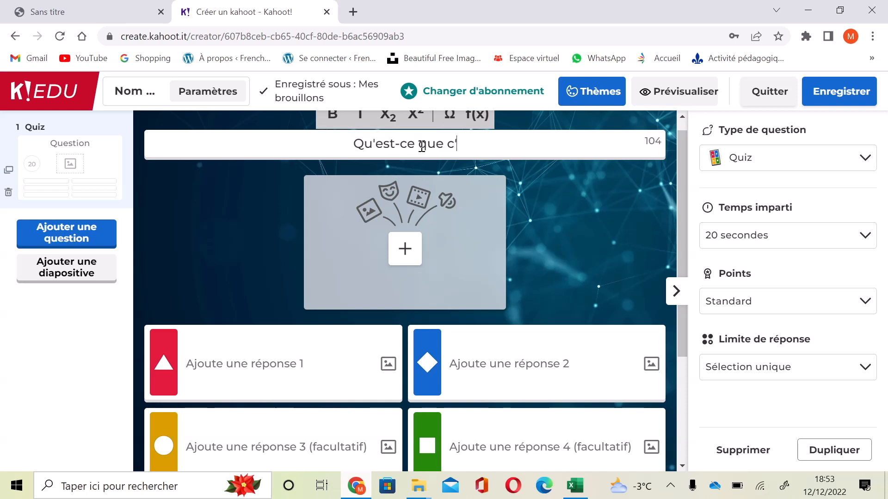
type(" ,")
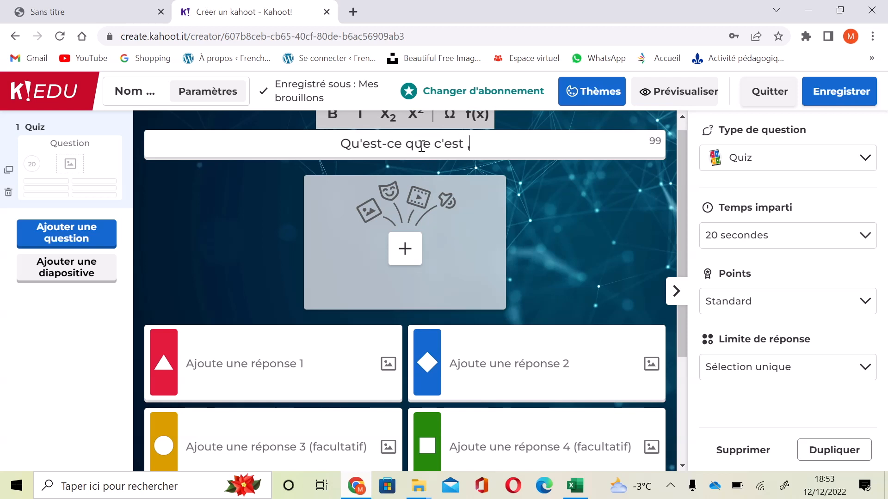
key("BackSpace")
type("?")
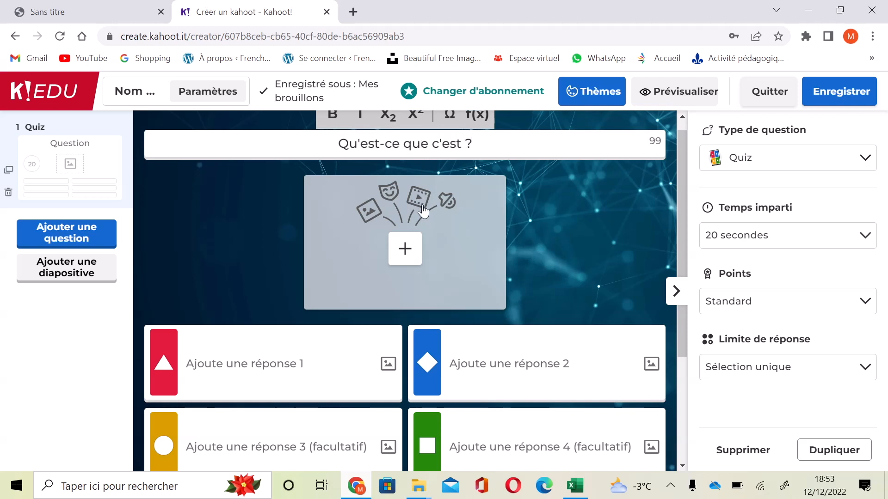
Search Getty Images for "chaise" and insert the picture of two white chairs with wooden legs into the question
left_click(409, 248)
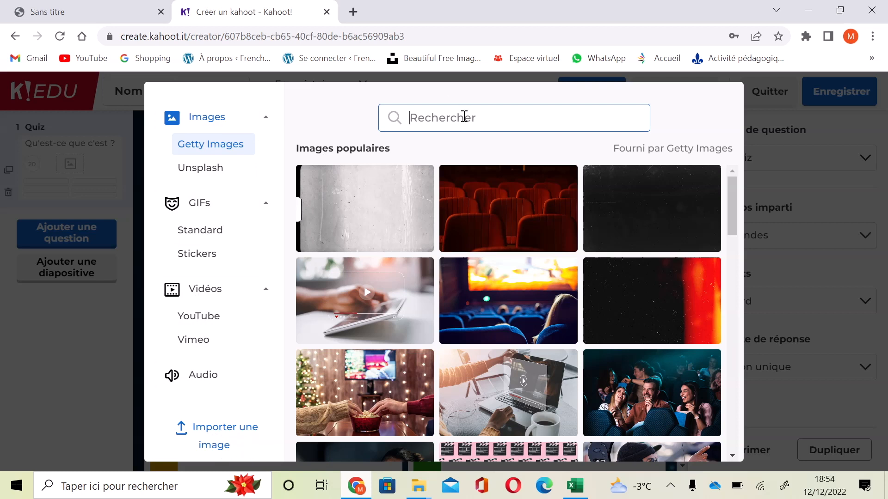
type("chaise")
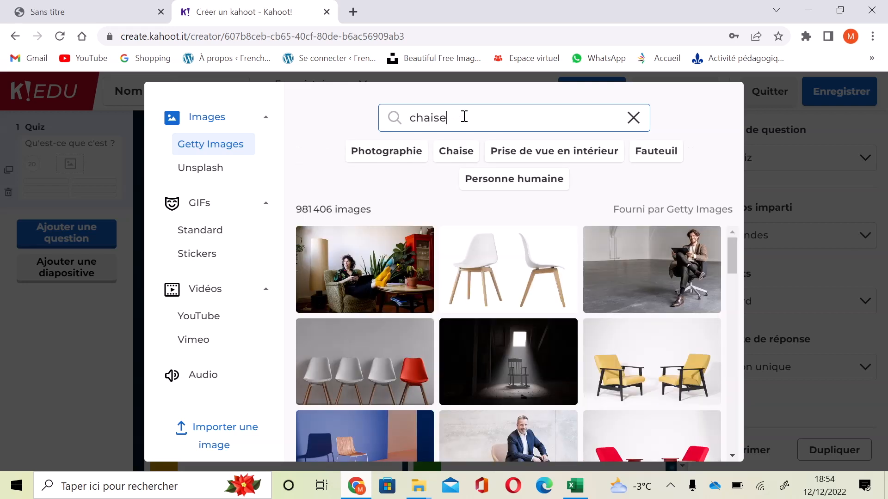
left_click(536, 259)
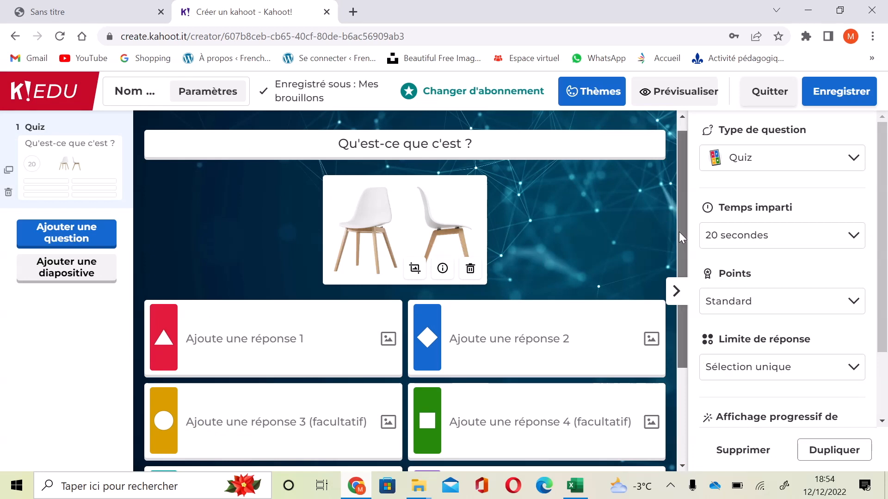
Enter "table" as answer 1 and "chaise" as answer 2
left_click_drag(678, 231, 681, 255)
left_click(293, 305)
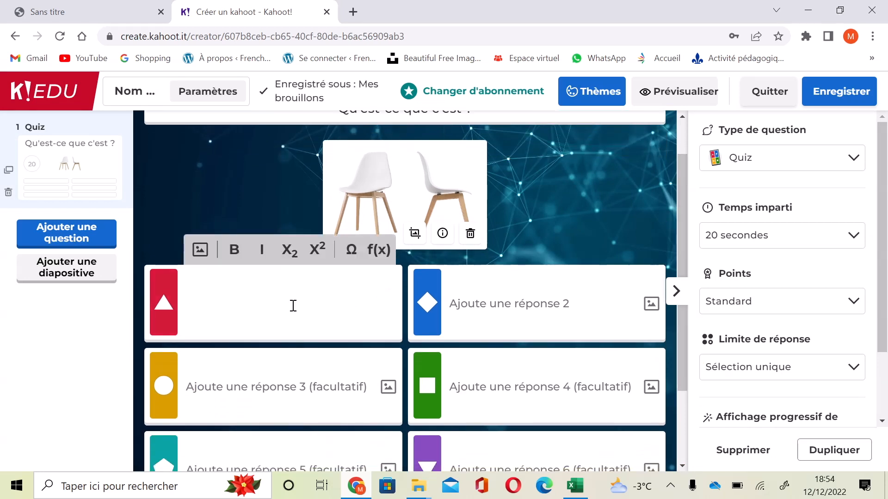
type("table")
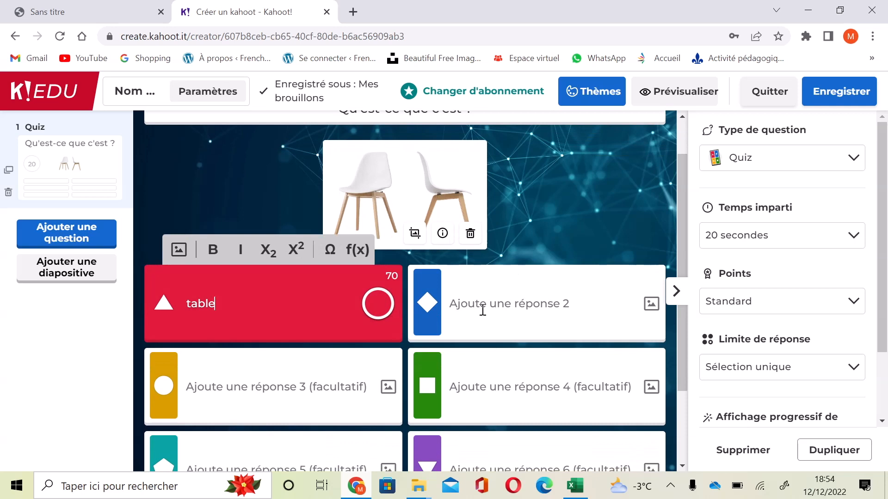
left_click(482, 311)
type("chaise")
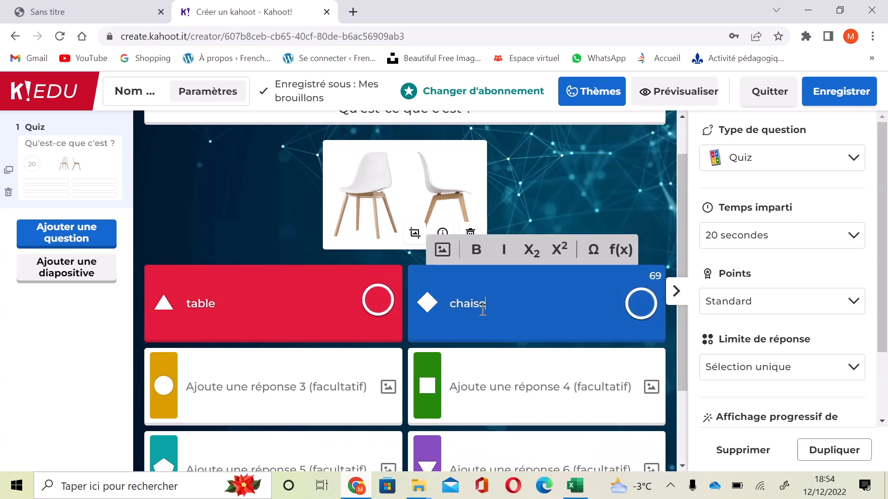
Mark the "table" answer as the correct one, leaving answer 3 empty
left_click(301, 386)
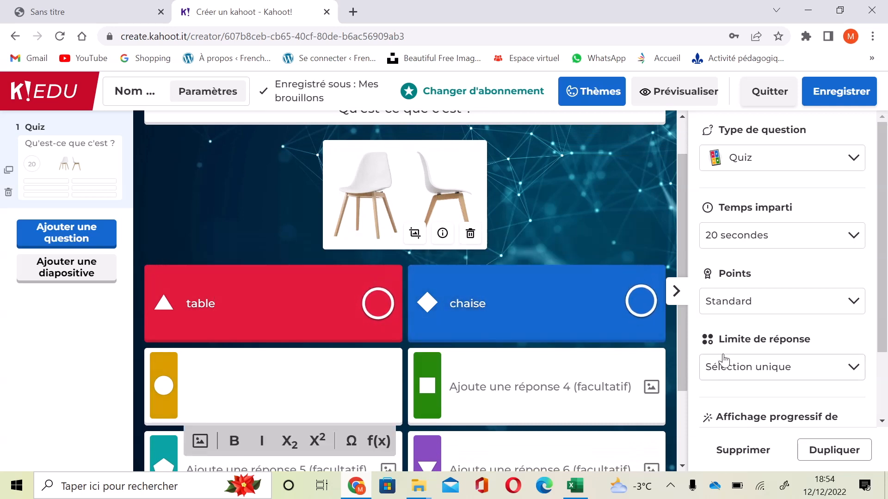
left_click_drag(683, 329, 678, 369)
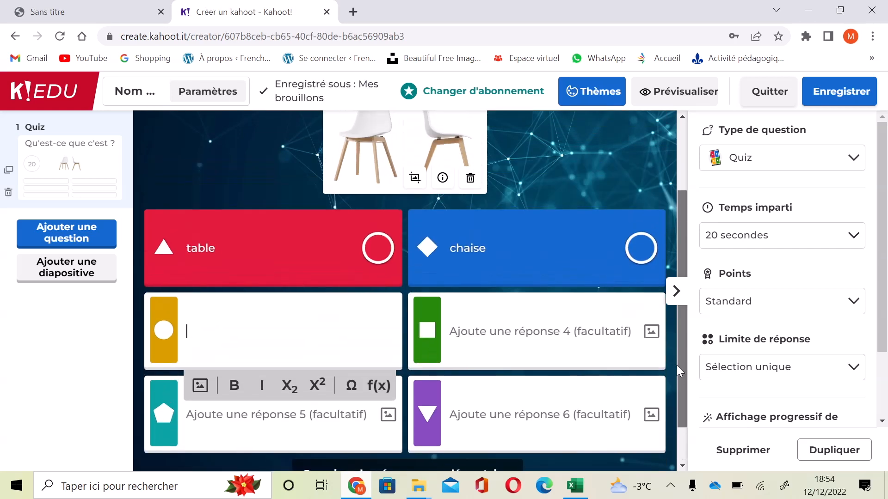
left_click(382, 248)
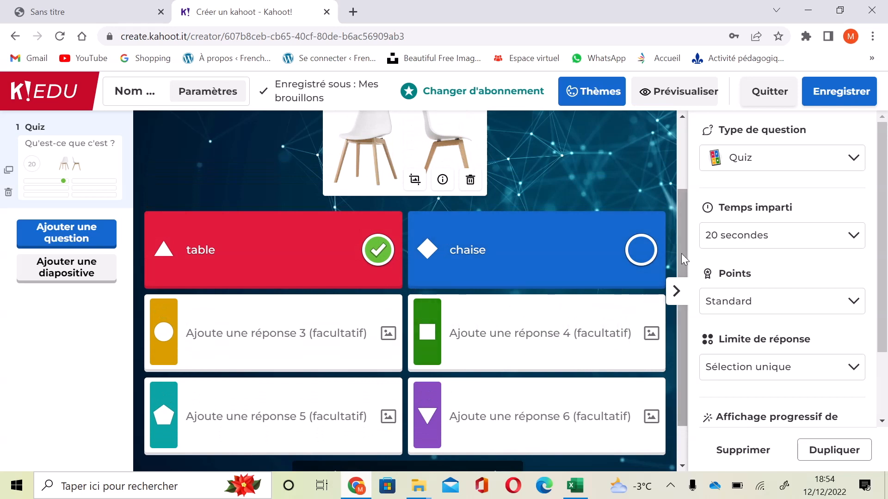
left_click(829, 168)
left_click(828, 167)
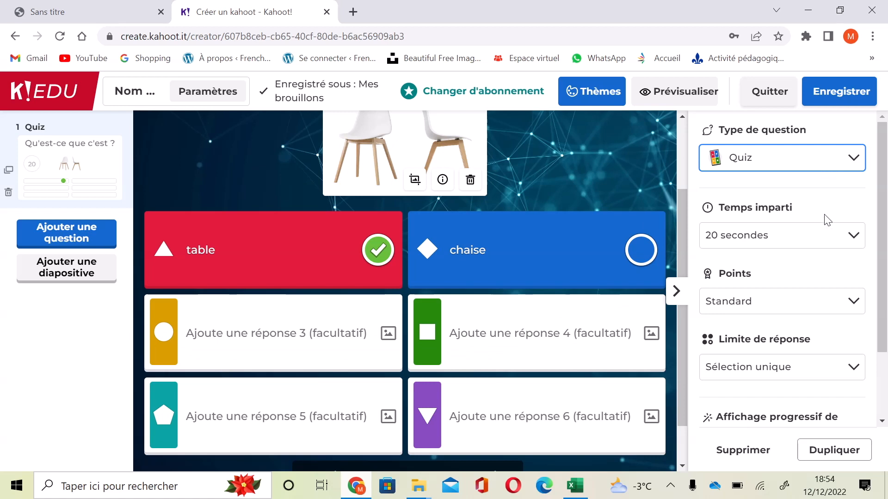
left_click(828, 239)
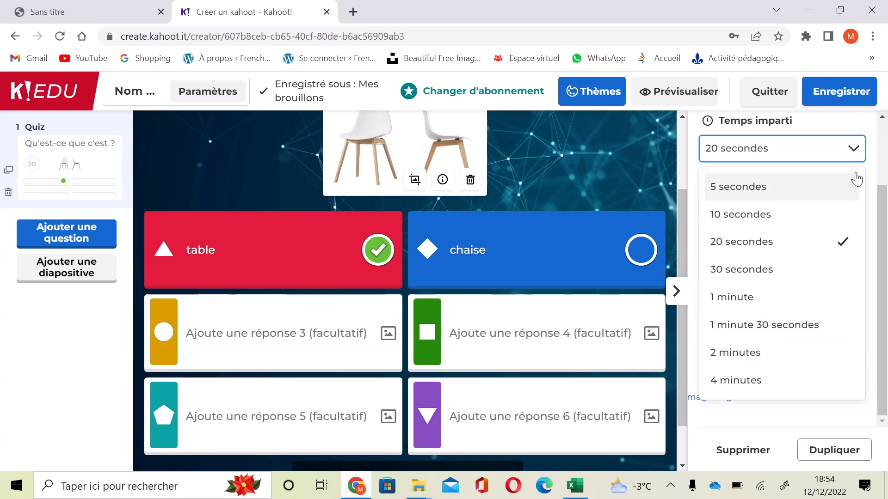
left_click(856, 157)
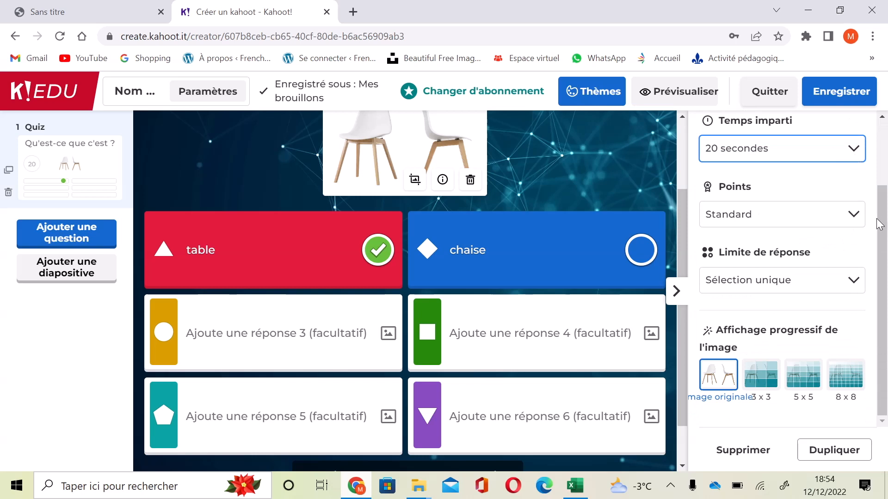
left_click_drag(880, 224, 881, 177)
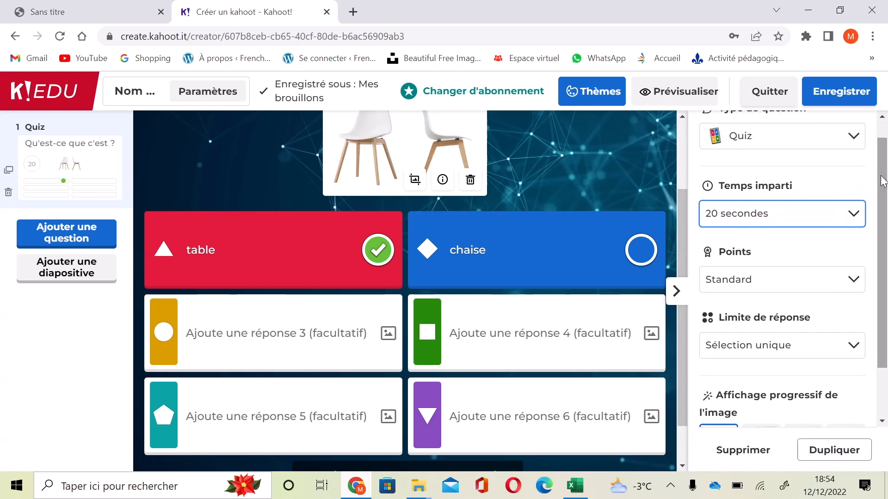
Review the available options for points and for the answer limit, keeping Standard and Sélection unique
left_click(841, 284)
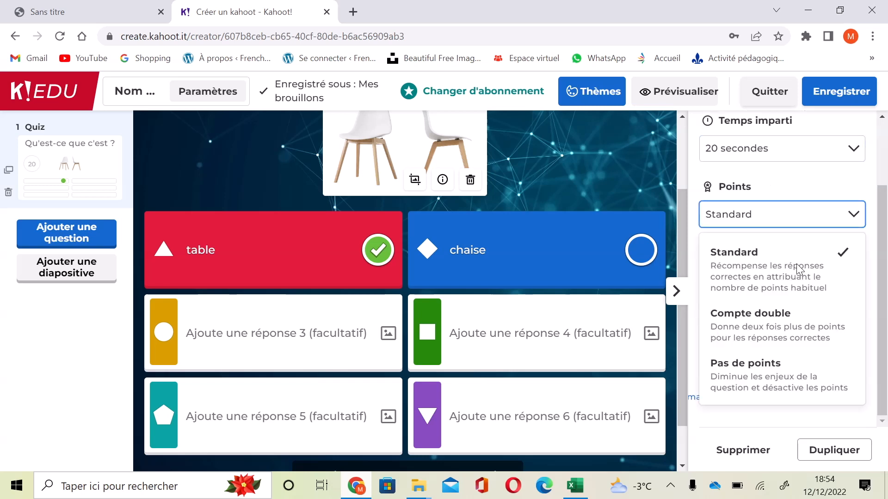
left_click(852, 224)
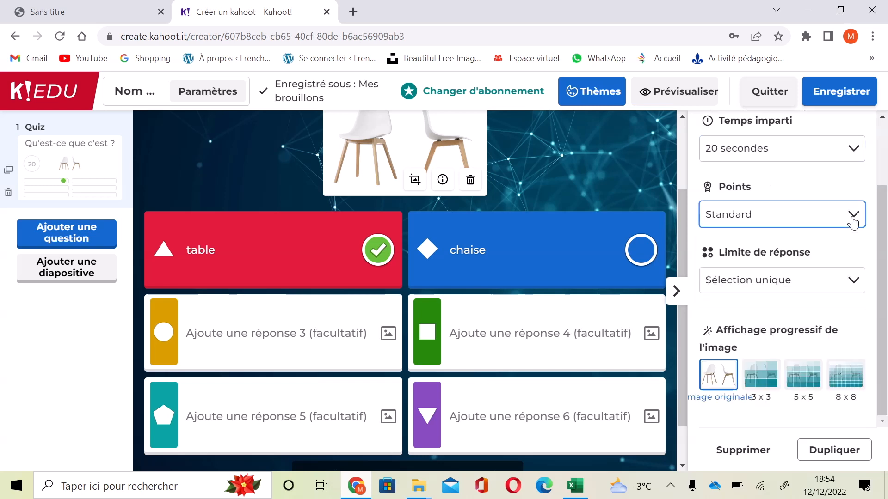
left_click(858, 282)
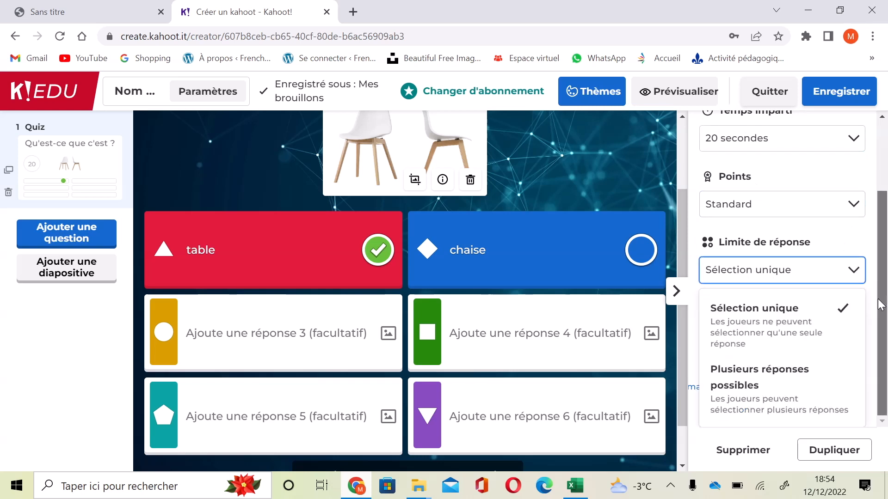
left_click(853, 275)
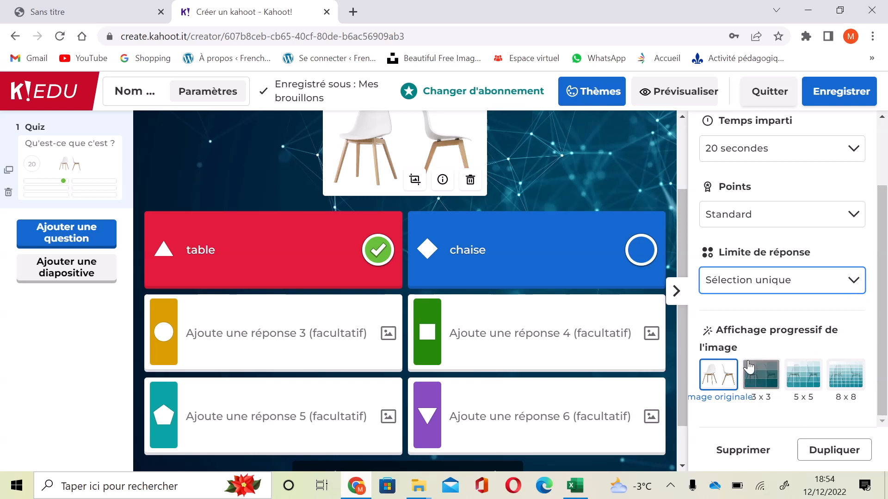
Set the progressive reveal of the chair picture to 3 x 3 and preview the question
left_click(760, 374)
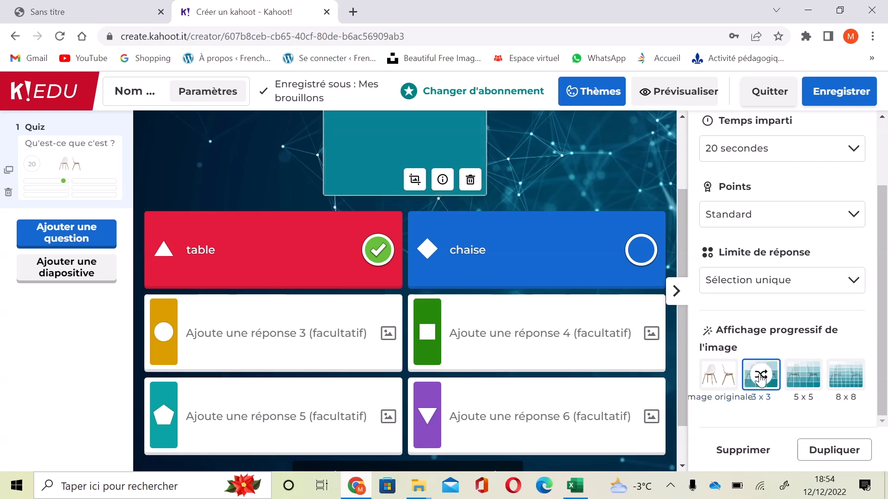
left_click_drag(886, 336, 886, 307)
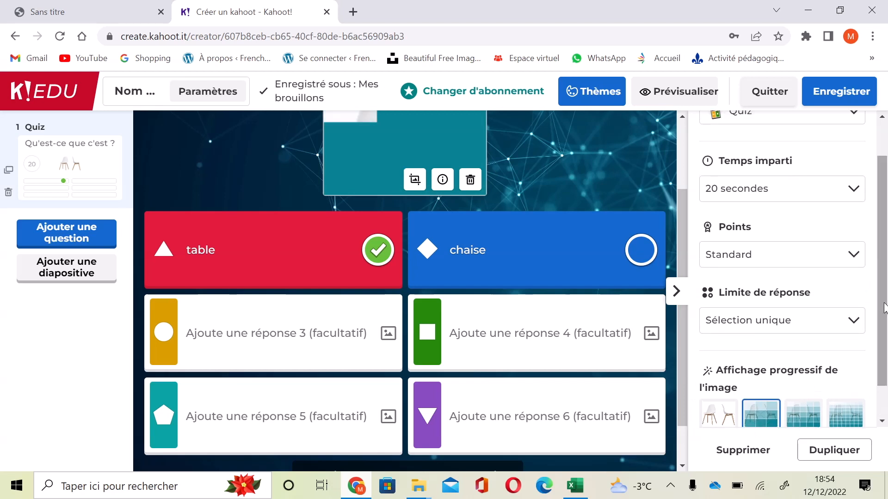
left_click_drag(681, 267, 682, 226)
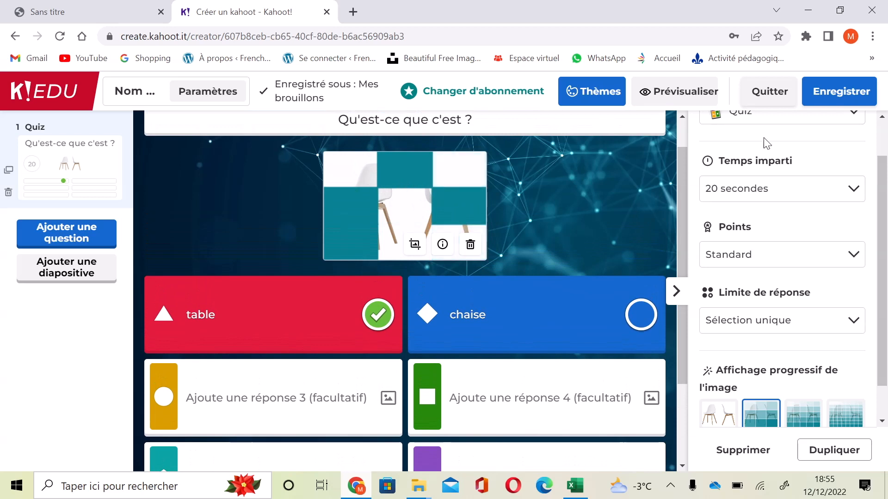
left_click_drag(883, 200, 884, 171)
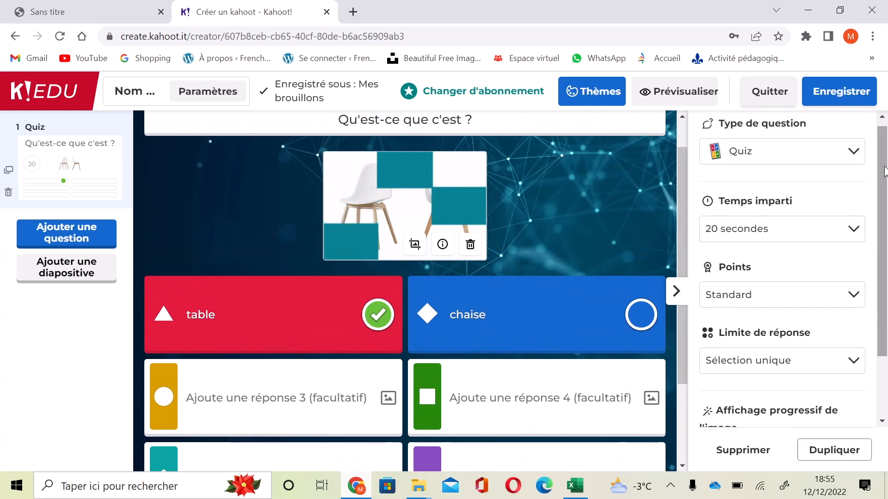
left_click(684, 99)
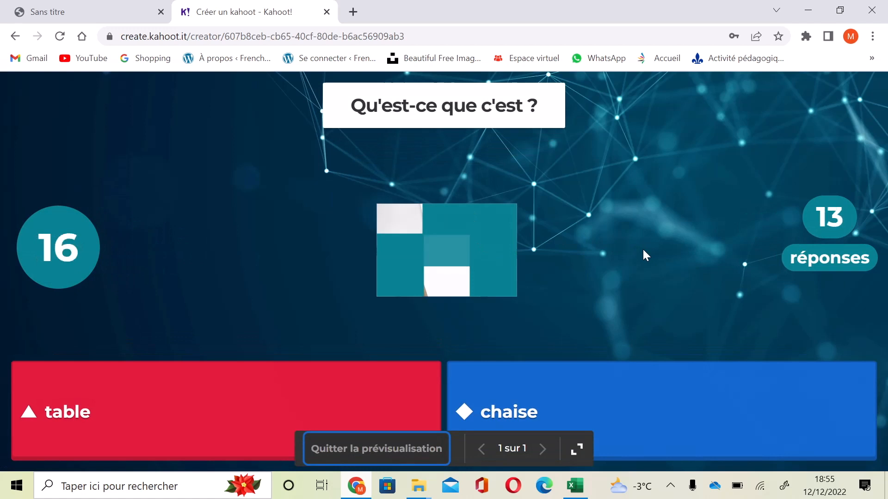
key("Escape")
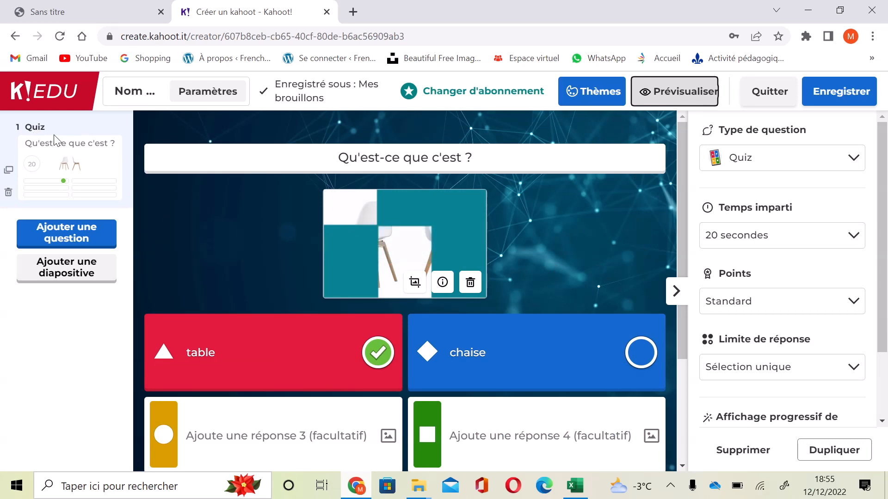
Add a Quiz + audio question with the read-aloud text "je m'appelle" followed by a first name, keeping French as the audio language
left_click(46, 236)
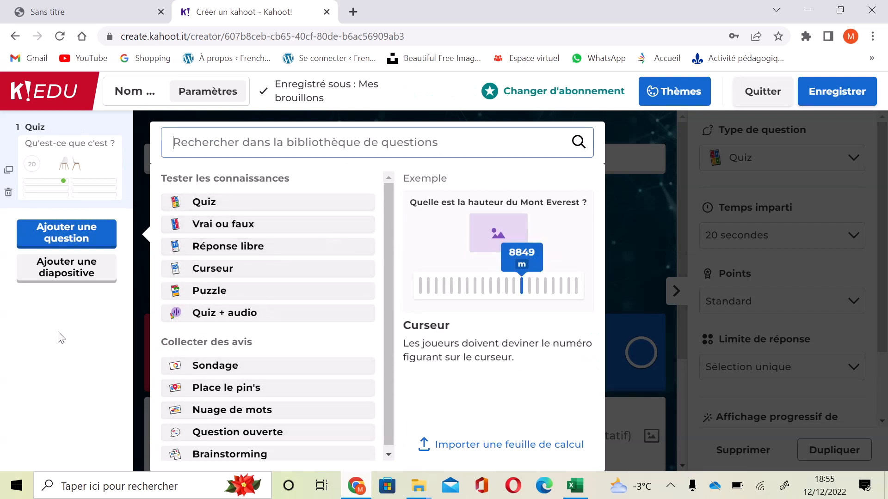
left_click(220, 319)
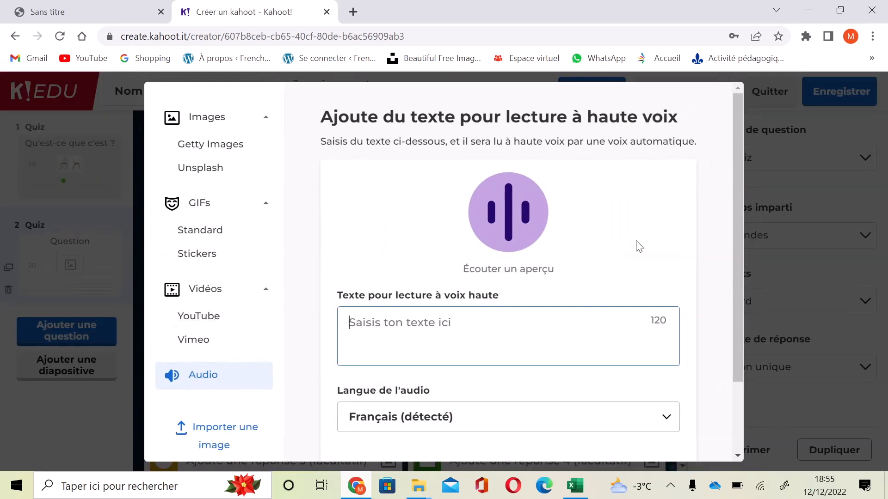
type("je m'appelle")
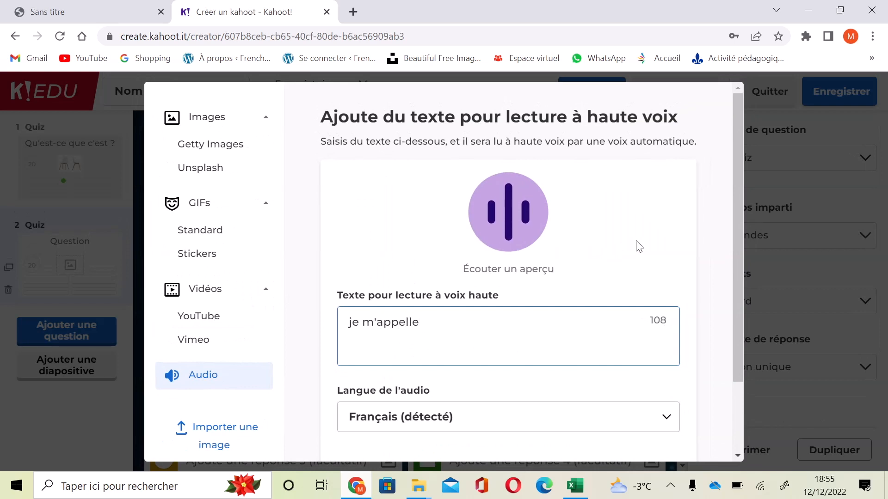
type(" Marie")
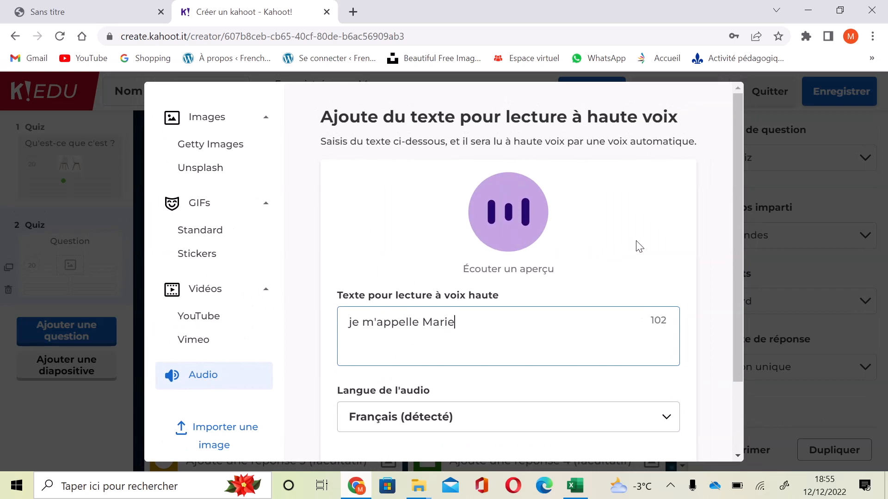
left_click_drag(742, 258, 719, 356)
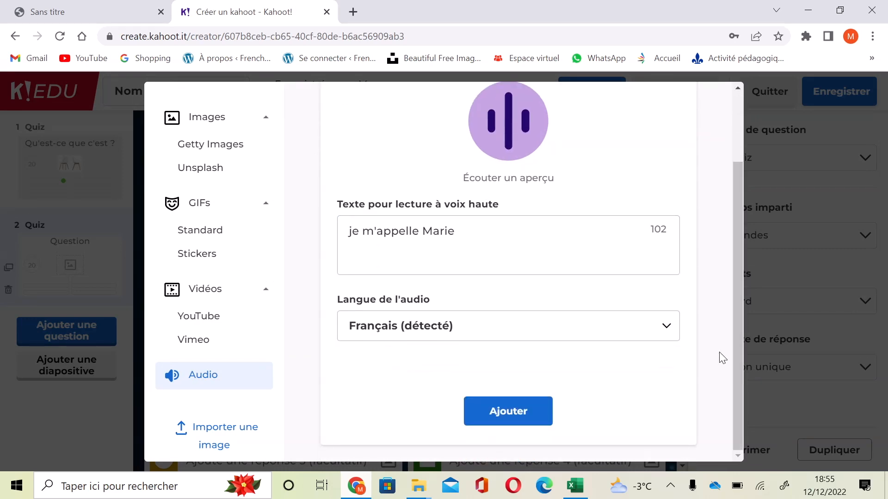
left_click(532, 411)
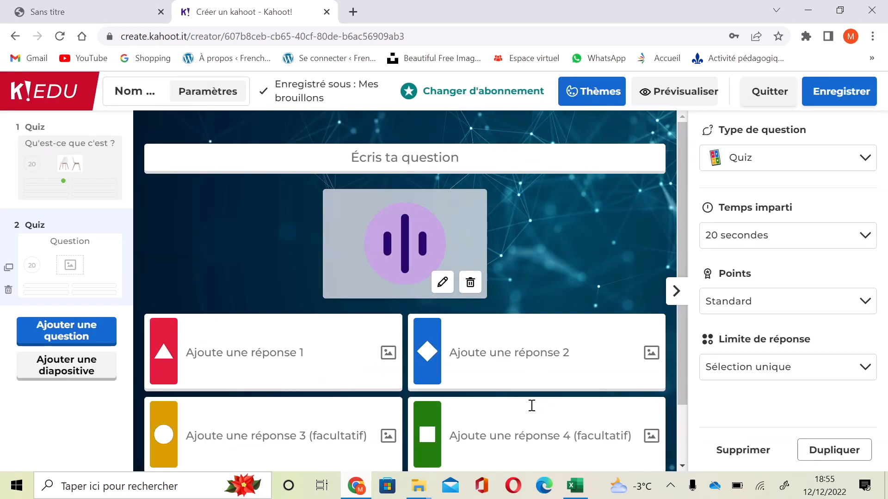
Enter "Comment elle s'appelle ?" as the text of question 2
left_click(445, 156)
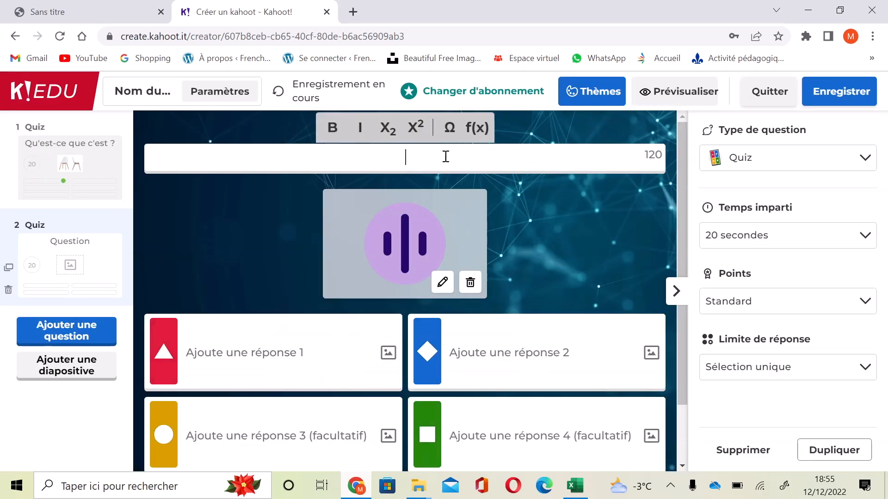
type("Comment elle")
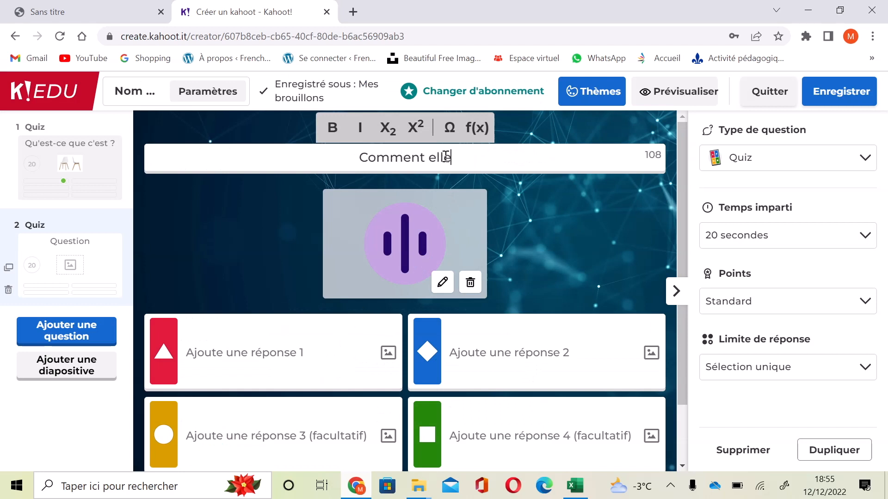
type(" s'appelle")
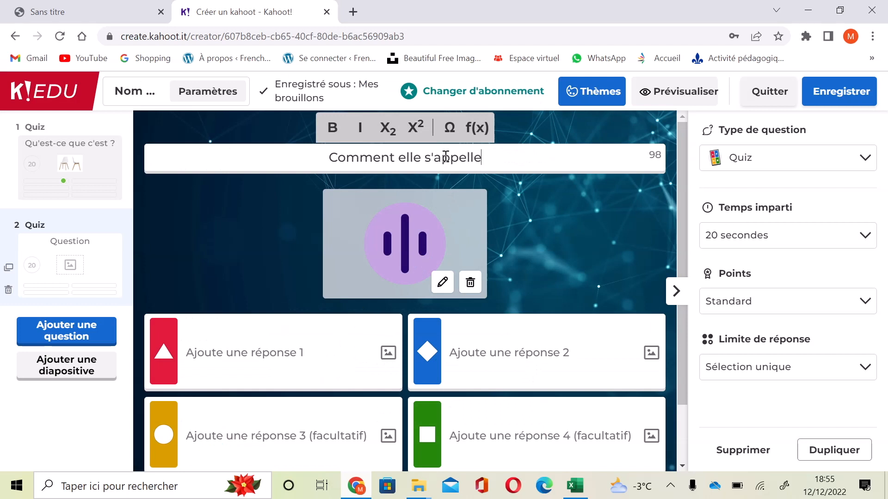
type(" ?")
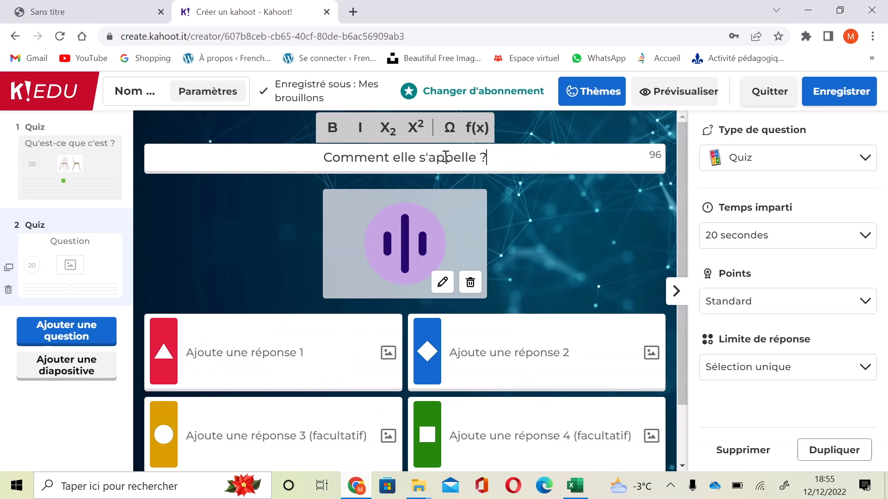
Enter three first names as answers 1 to 3, starting with the one in the audio, and mark answer 1 as correct
left_click(288, 349)
type("Marie")
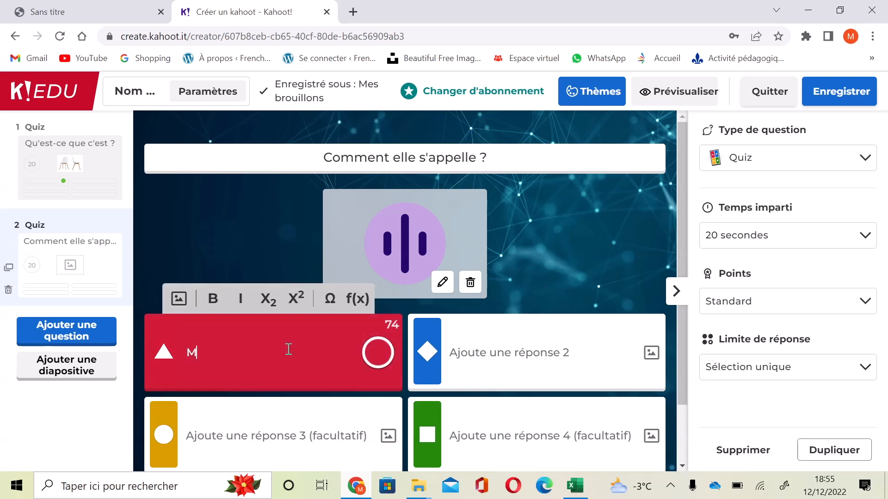
left_click(477, 347)
type("Gertrude")
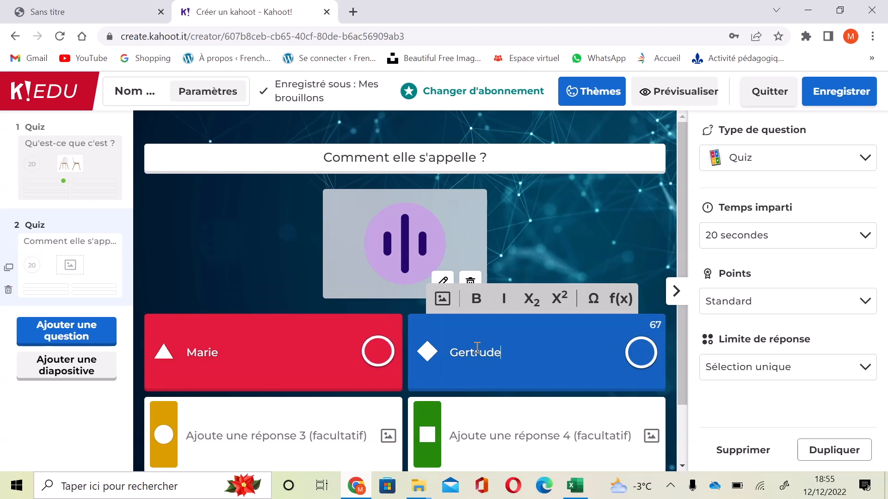
left_click(324, 433)
type("Adeline")
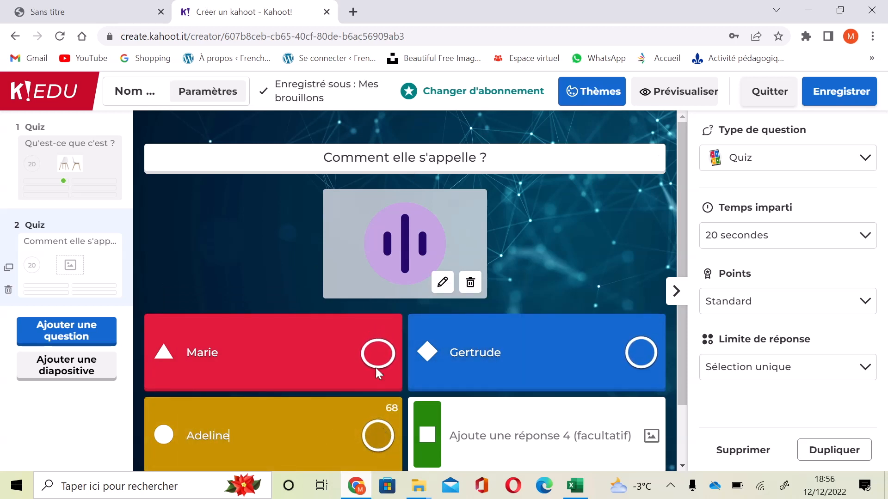
left_click(377, 365)
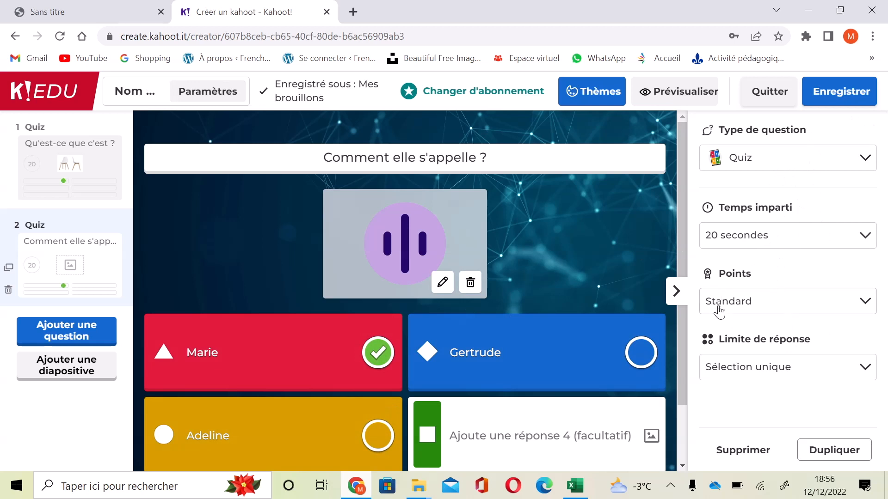
Unmark answer 1 and try to save the kahoot, correcting the flagged question by marking answer 1 as correct again
mouse_move(682, 343)
left_mouse_down()
mouse_move(680, 387)
mouse_move(673, 331)
left_mouse_up()
left_click(378, 353)
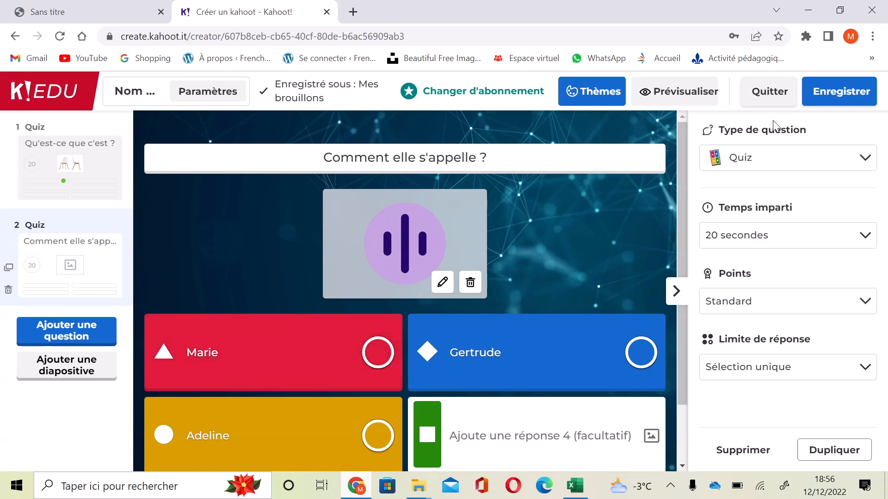
left_click(839, 91)
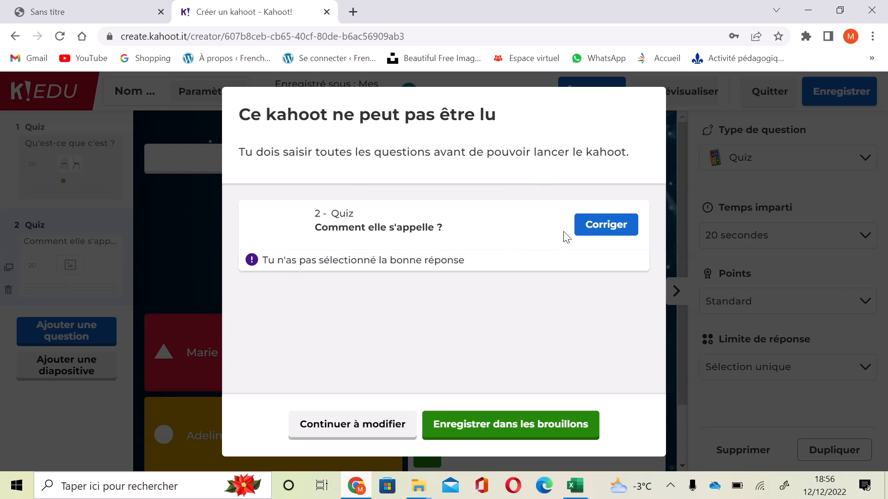
left_click(598, 226)
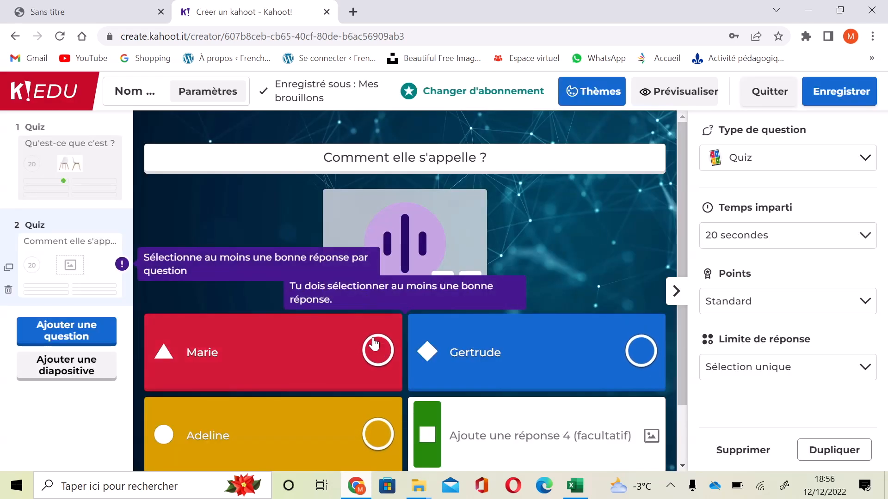
left_click(380, 353)
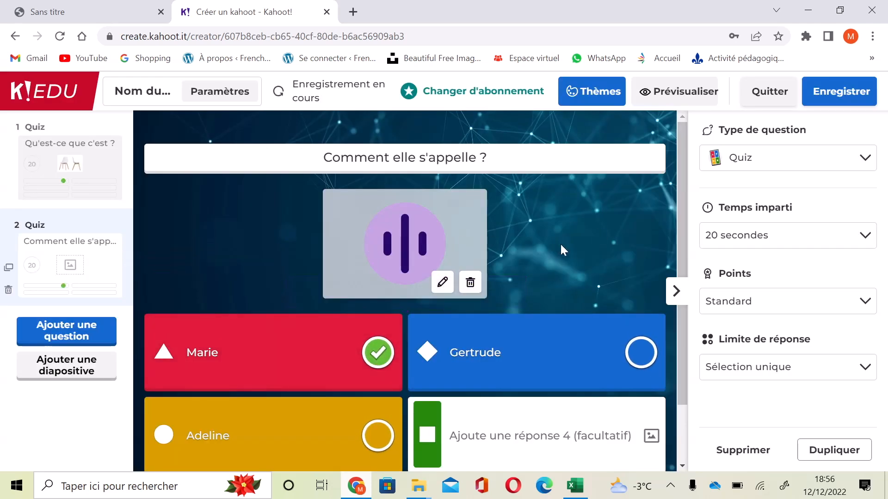
Save the kahoot with the title "Essai Evam 2" and finish to return to the library
left_click(832, 102)
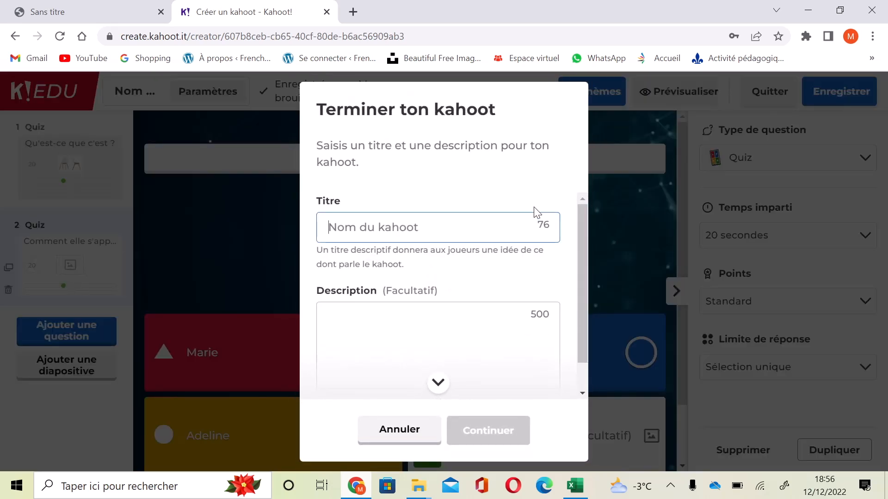
type("Essai Evam 2")
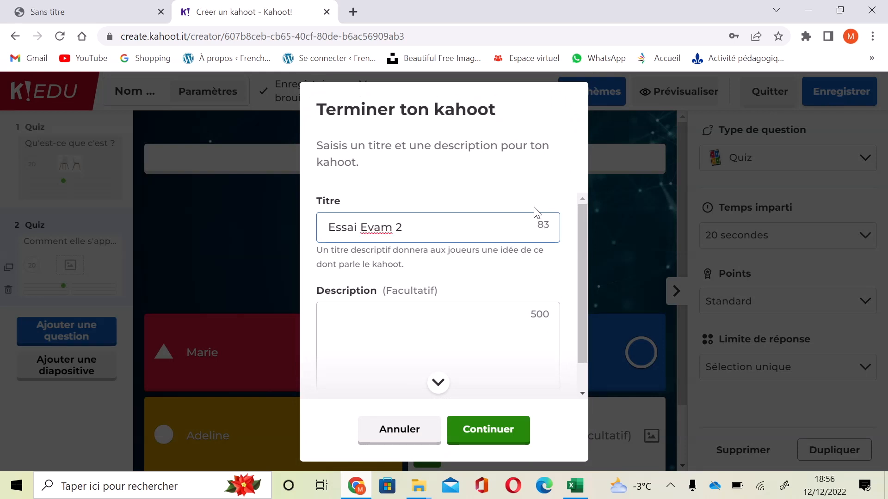
left_click(489, 429)
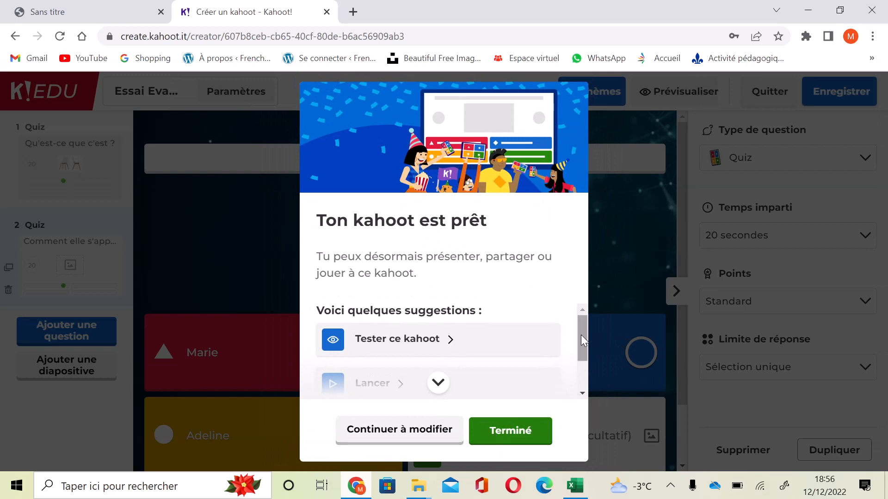
mouse_move(581, 336)
left_mouse_down()
mouse_move(579, 376)
mouse_move(576, 330)
left_mouse_up()
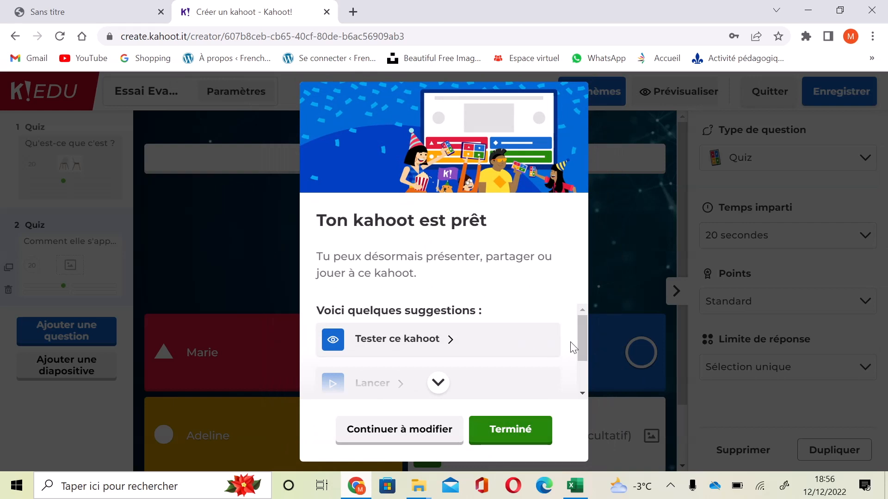
left_click_drag(580, 343, 578, 368)
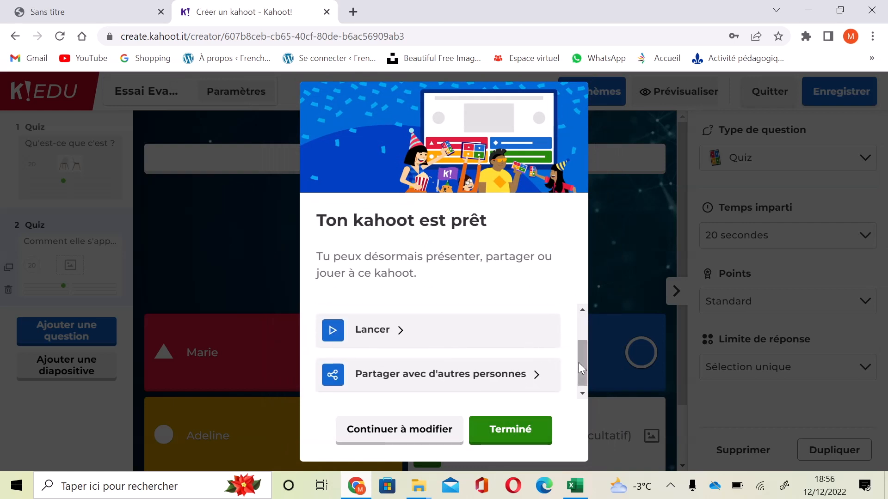
left_click(511, 423)
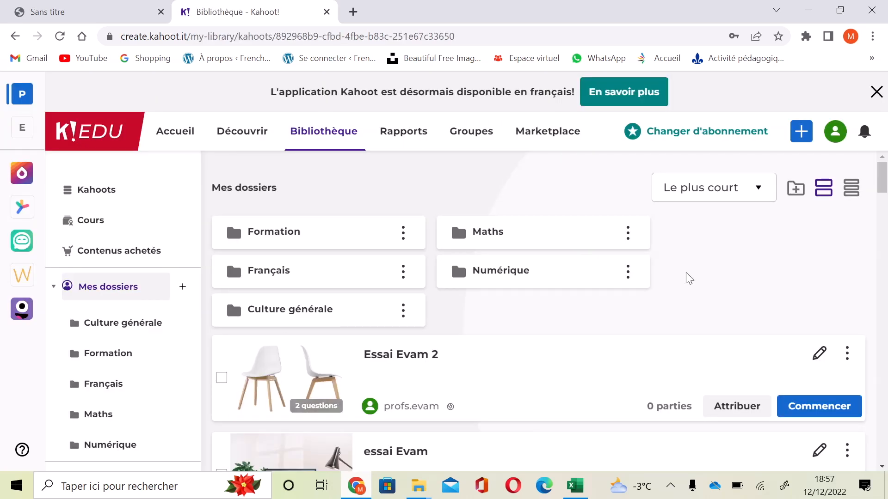